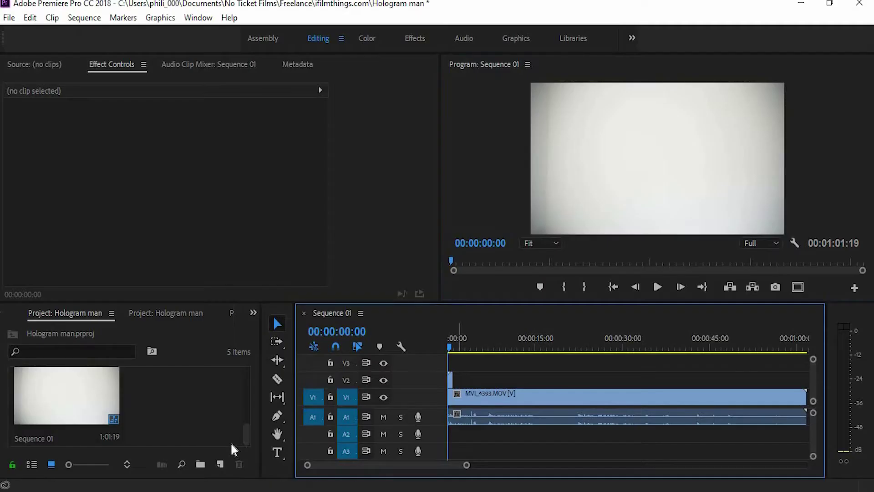
Step: Add a frame hold to MVI_4393.MOV on V2 and drag its end to the V1 clip's end
click(201, 414)
click(372, 205)
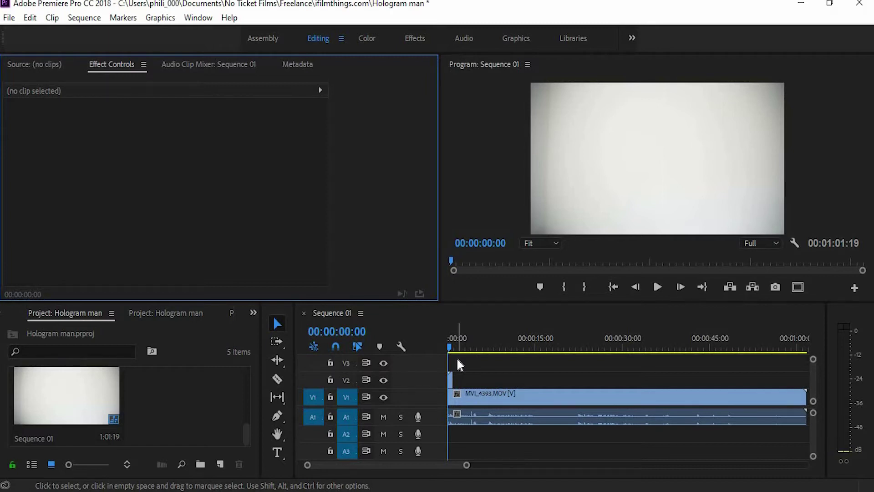
click(451, 389)
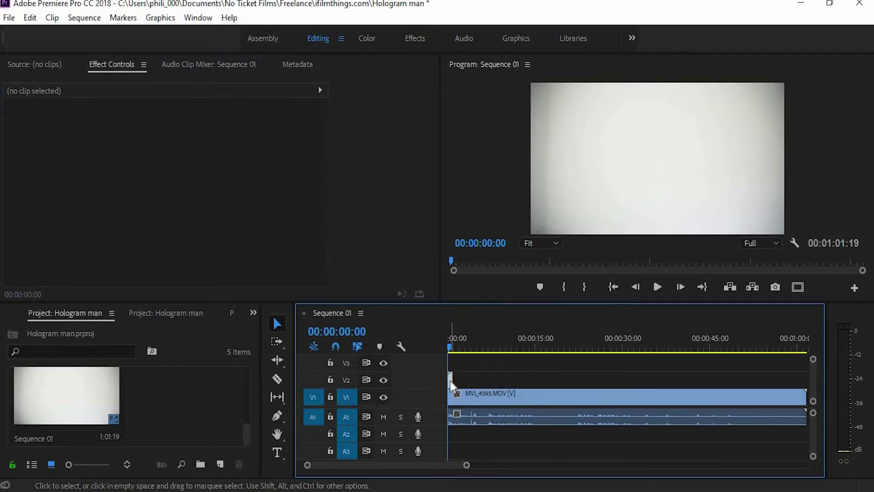
click(163, 169)
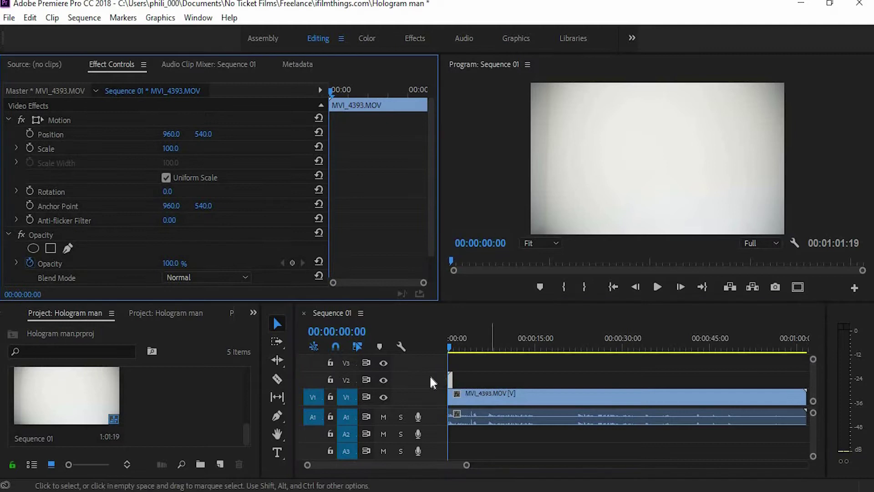
right_click(453, 384)
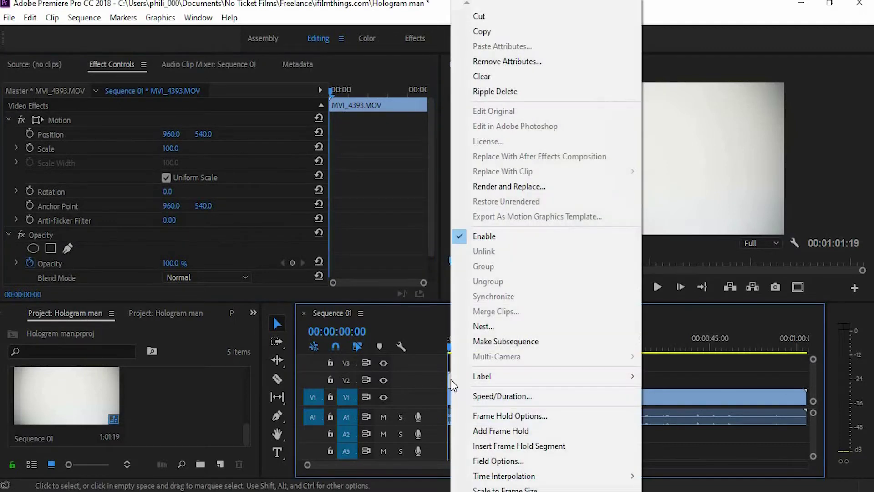
click(523, 430)
drag(468, 463, 511, 462)
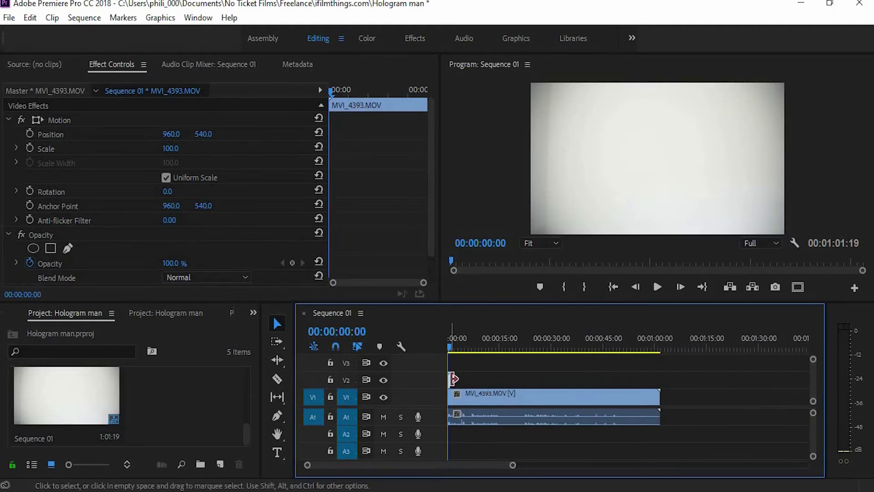
drag(452, 378, 659, 377)
Step: Set the frozen V2 clip's blend mode to Divide
click(181, 279)
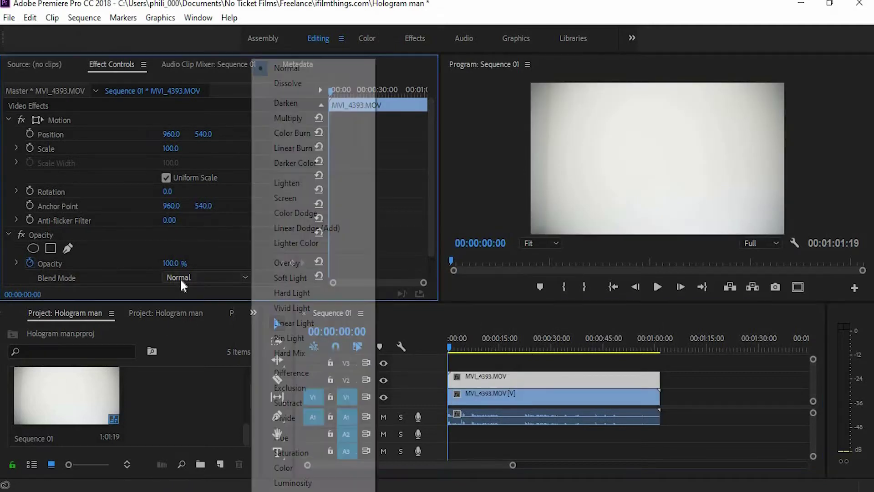
click(307, 418)
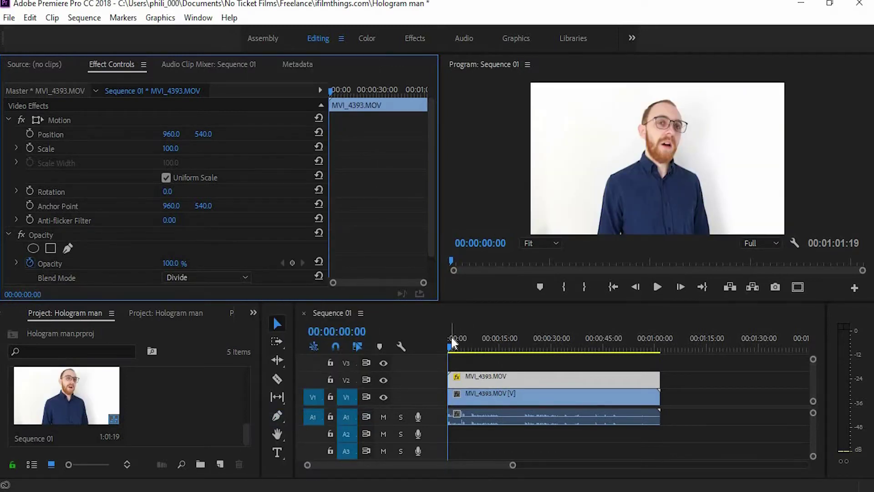
drag(461, 349, 449, 348)
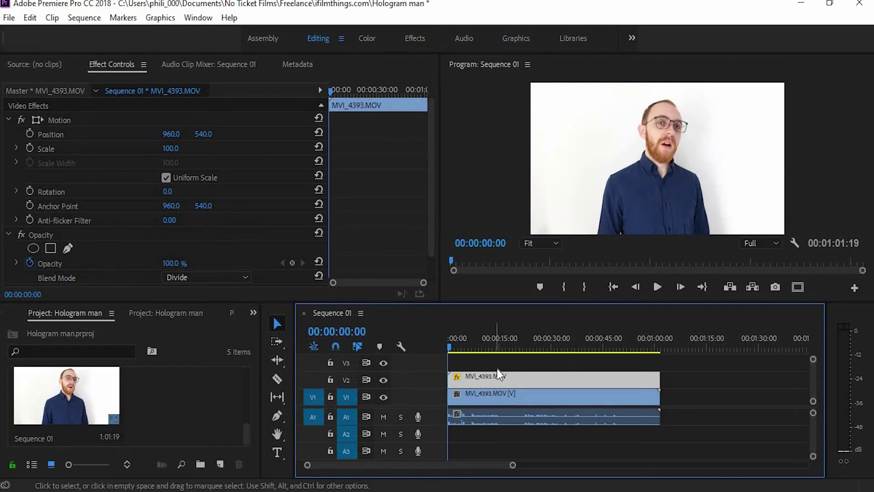
Step: Nest the V2, V1 and A1 clips into Nested Sequence 03
shift+click(587, 396)
right_click(590, 399)
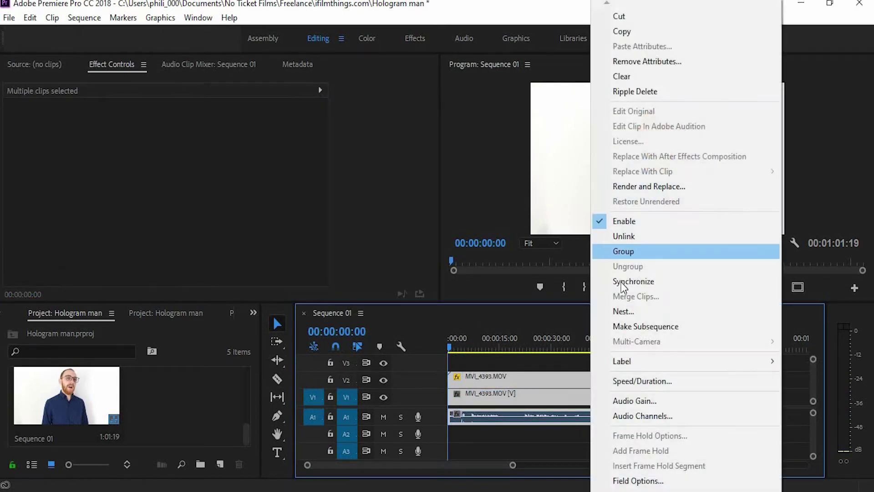
click(629, 314)
click(407, 264)
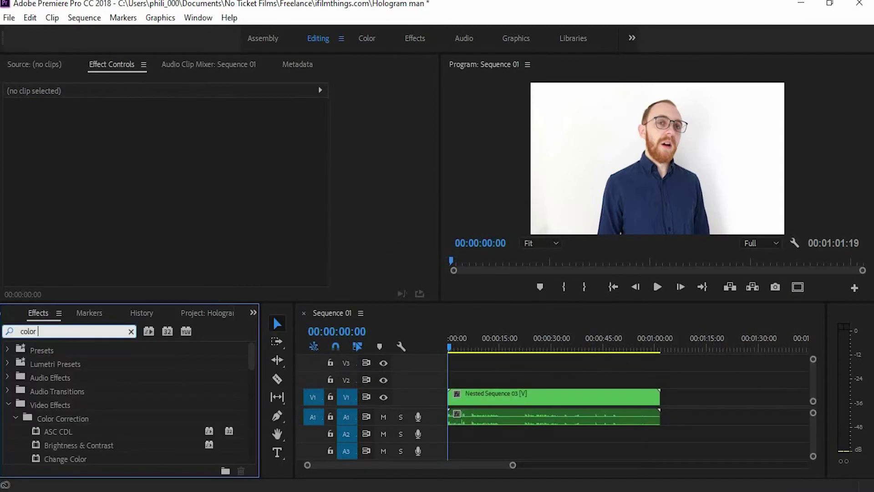
Step: Apply Color Key to the nested clip, key out the white background, and set Edge Thin to 0
text(k)
click(59, 431)
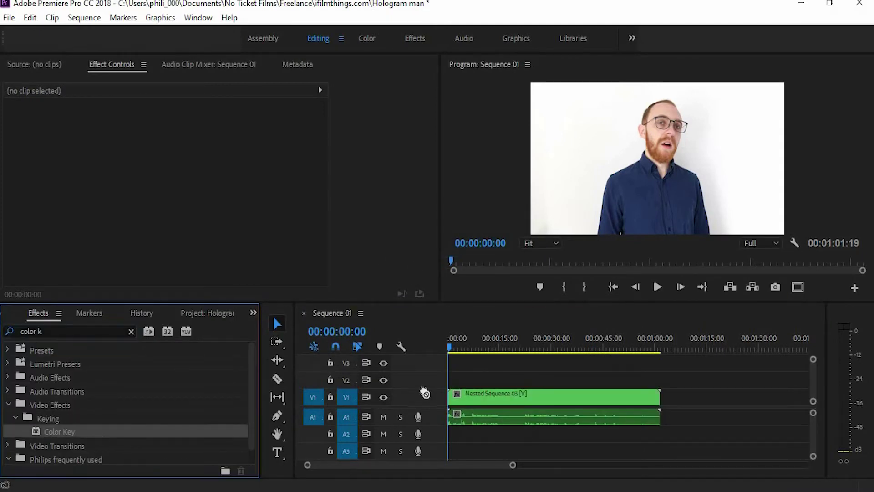
drag(425, 392, 507, 403)
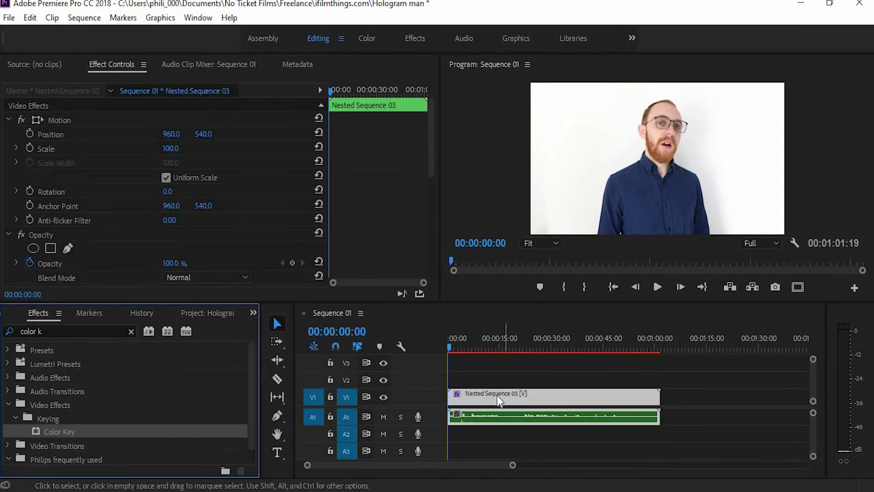
drag(432, 151, 433, 240)
click(582, 140)
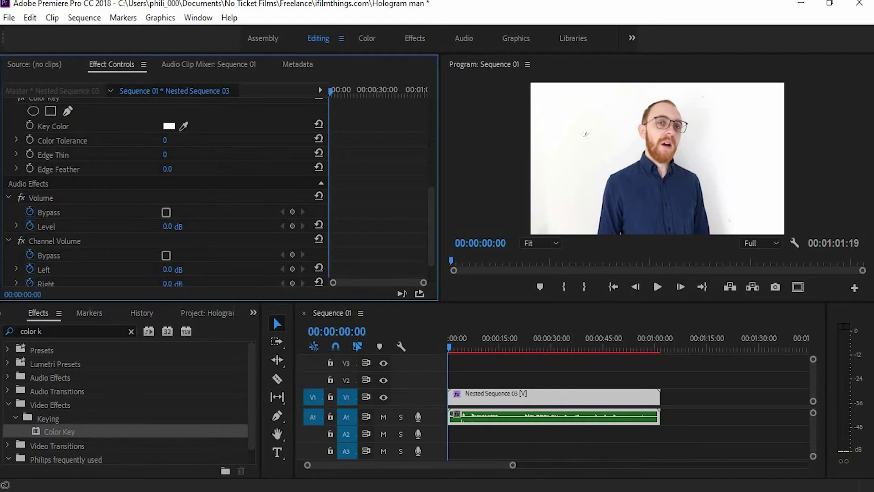
drag(165, 140, 193, 140)
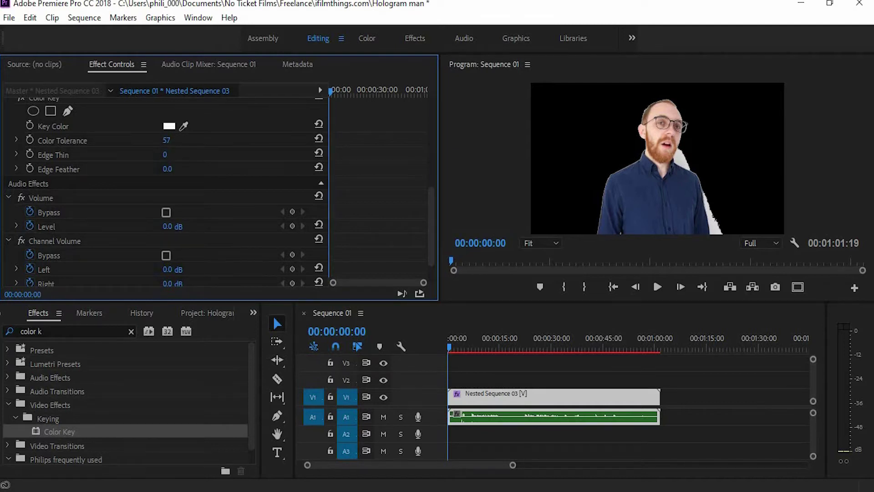
drag(165, 154, 162, 154)
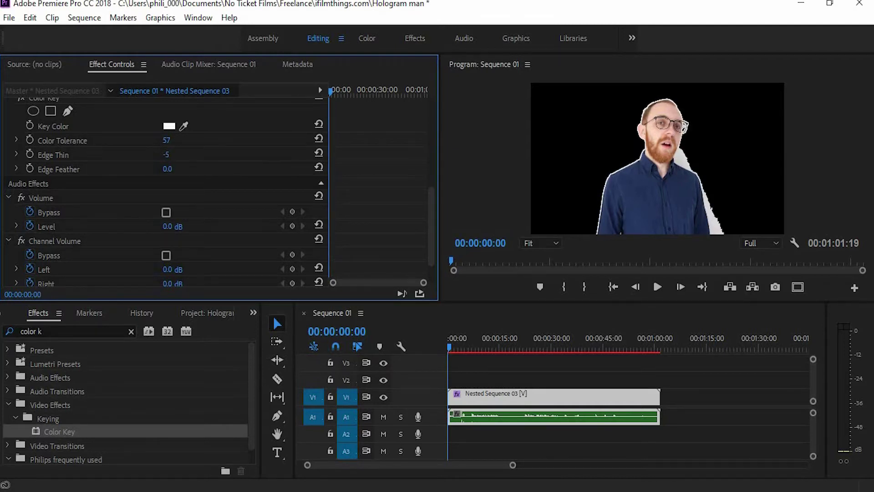
click(170, 155)
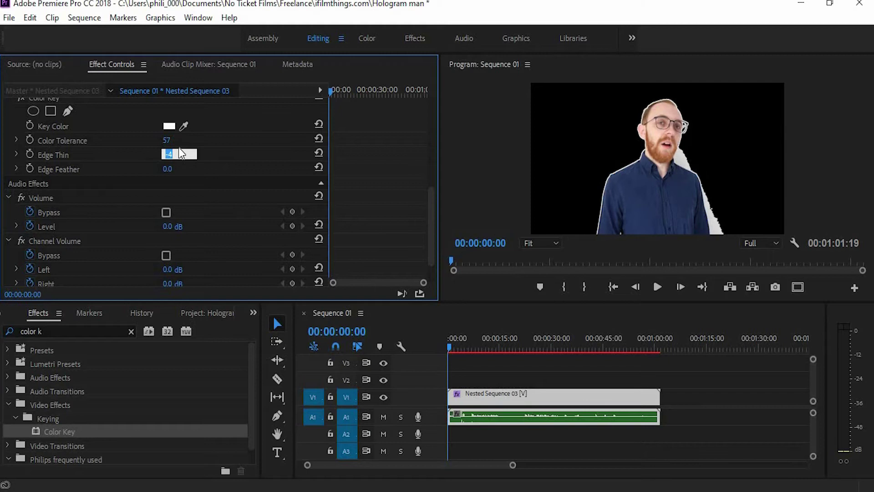
key(Return)
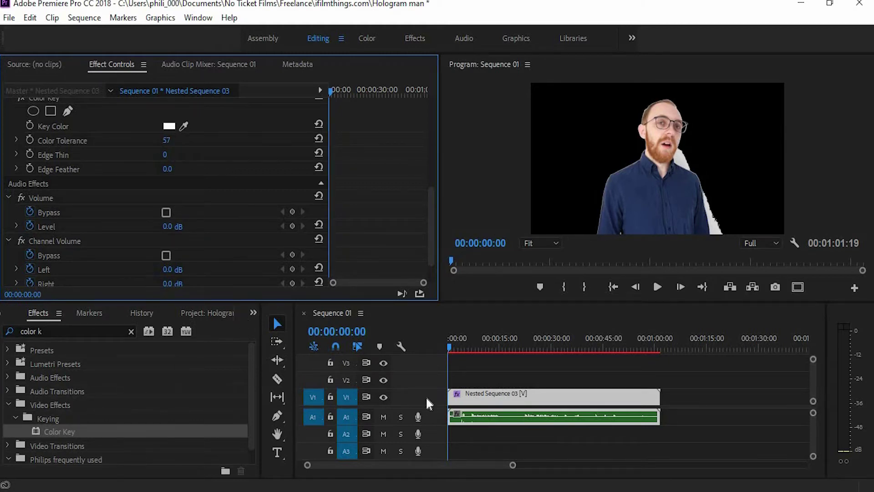
Step: Add a second Color Key that samples the leftover white background, and tune its tolerance
drag(88, 429, 231, 129)
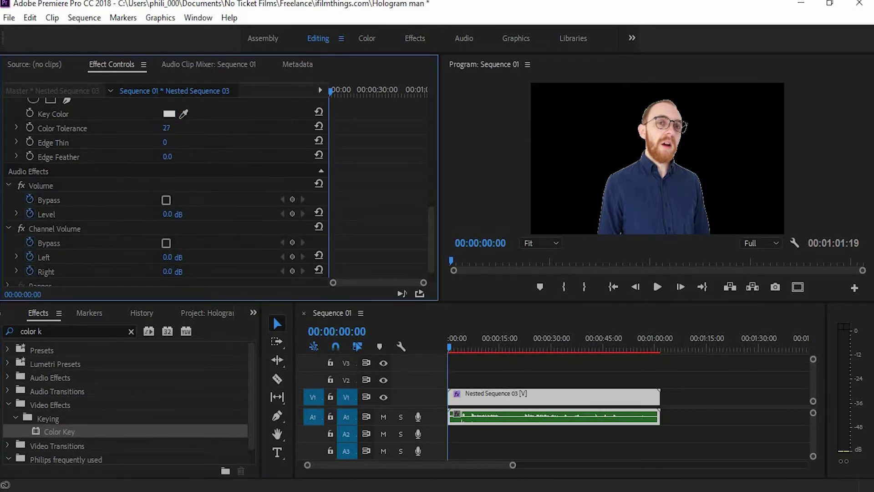
click(474, 349)
key(space)
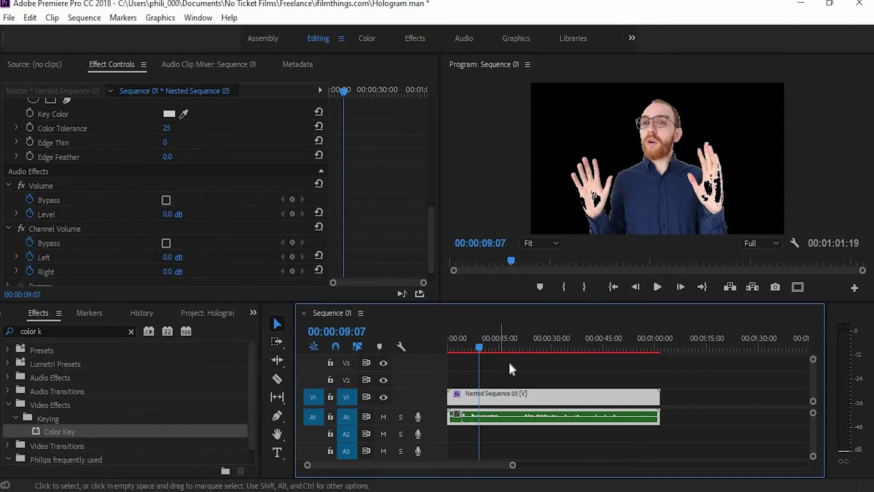
key(ctrl+v)
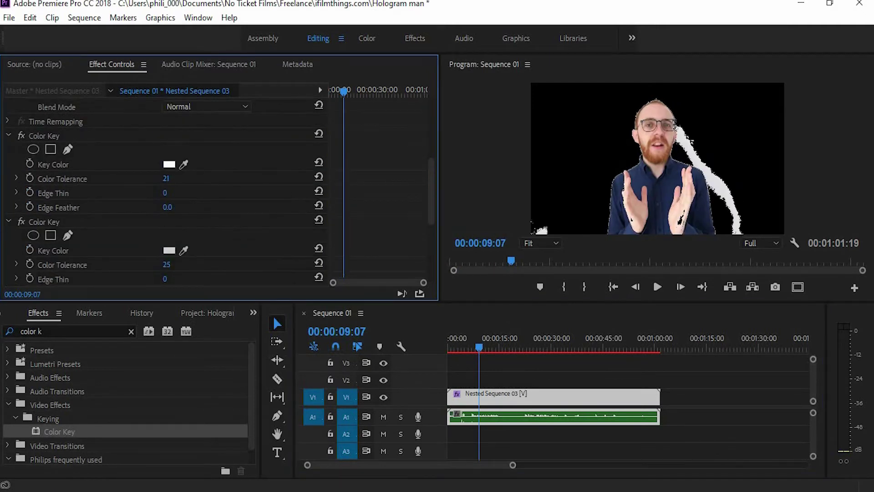
drag(165, 178, 175, 178)
scroll(433, 246, down, 2)
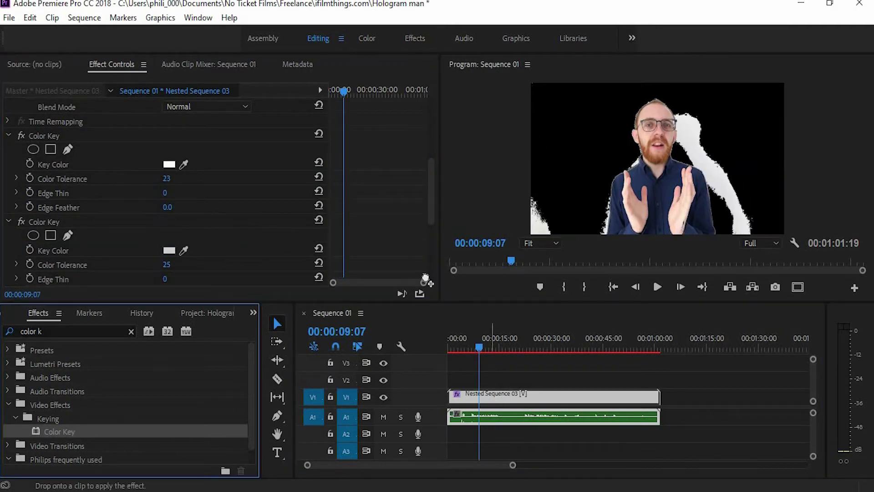
scroll(433, 246, down, 2)
click(183, 198)
click(696, 151)
drag(166, 213, 177, 213)
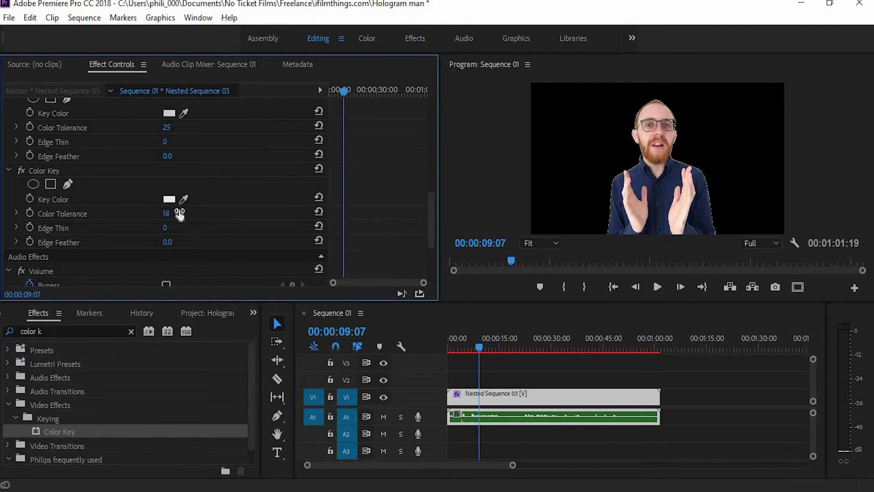
drag(510, 346, 540, 352)
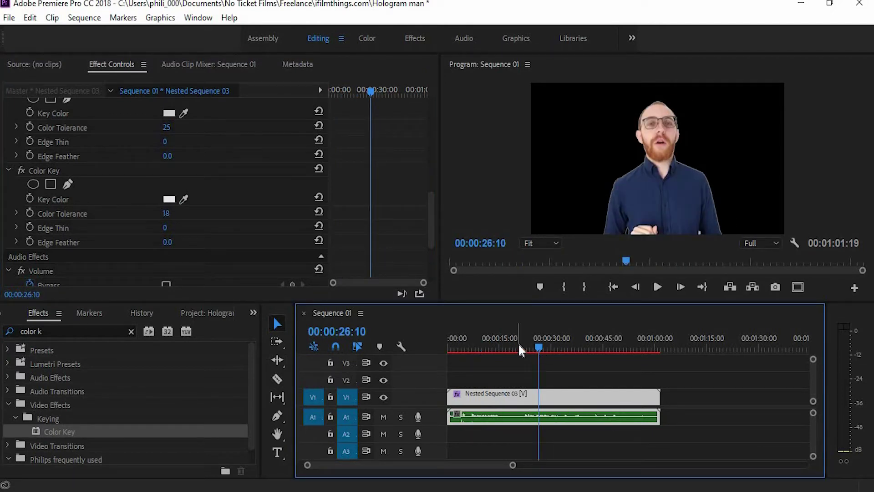
scroll(182, 191, up, 6)
scroll(137, 182, down, 2)
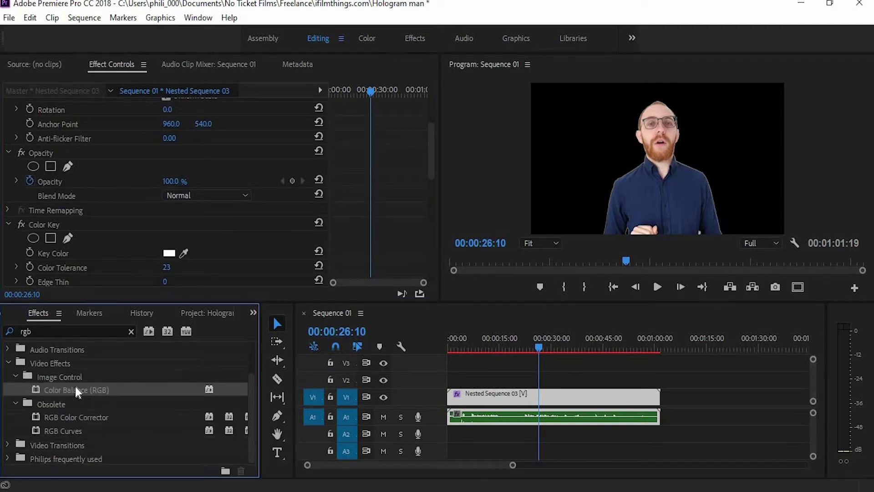
Step: Apply Color Balance (RGB) to the nested clip with Red 0, Green 93, Blue 161
drag(77, 390, 501, 396)
drag(430, 140, 432, 182)
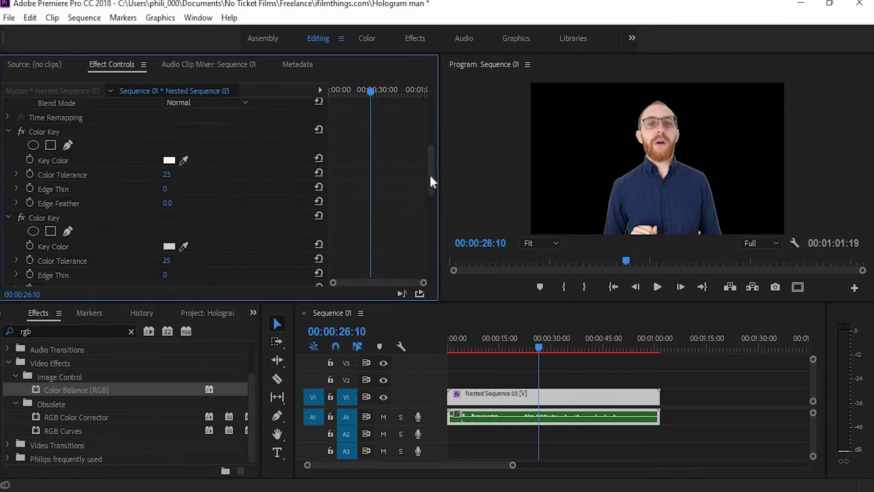
scroll(433, 182, up, 4)
click(8, 254)
click(9, 267)
scroll(121, 224, down, 4)
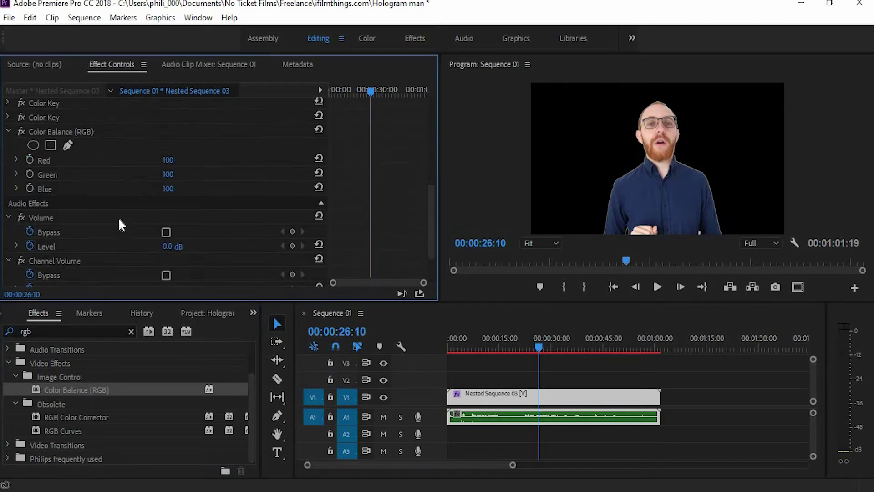
drag(168, 160, 118, 159)
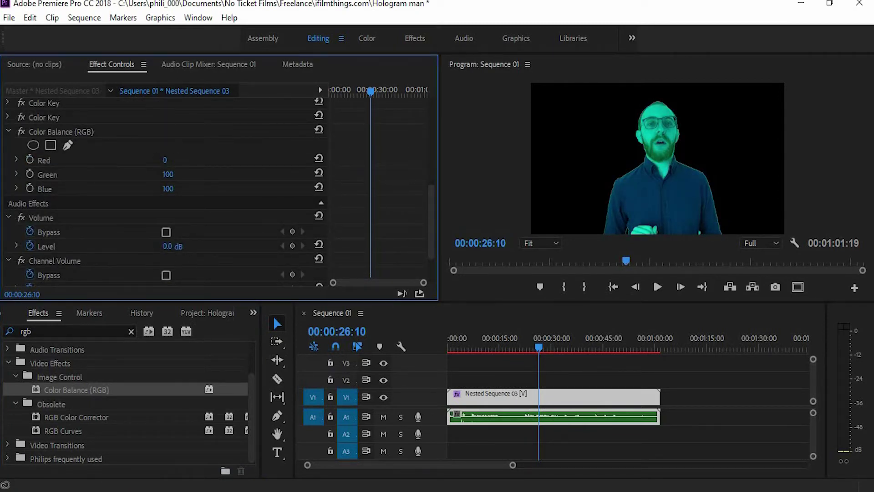
drag(168, 174, 164, 174)
drag(168, 177, 170, 177)
Step: Apply the Wave Warp effect to the nested subject clip
click(172, 332)
text(wave)
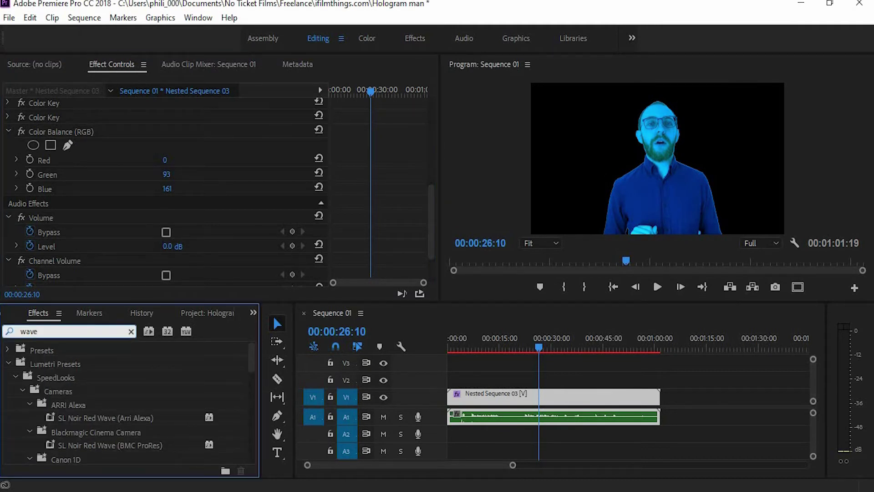
text( warp)
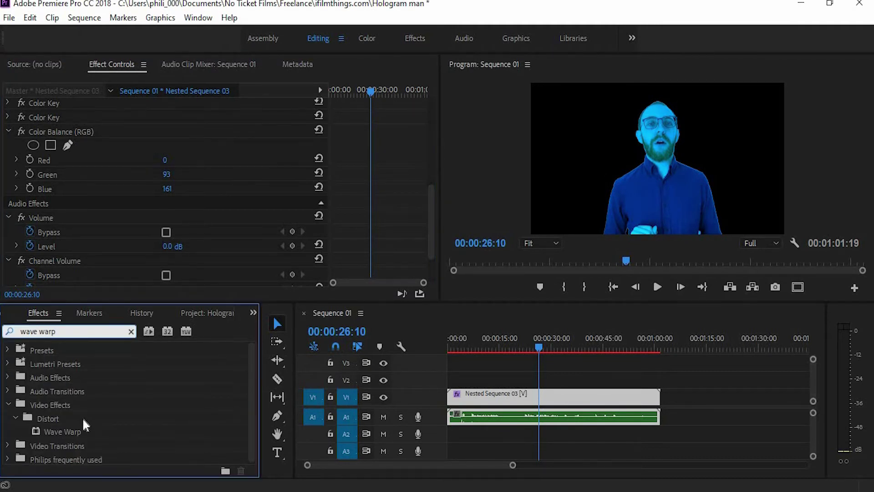
click(75, 433)
drag(93, 434, 492, 395)
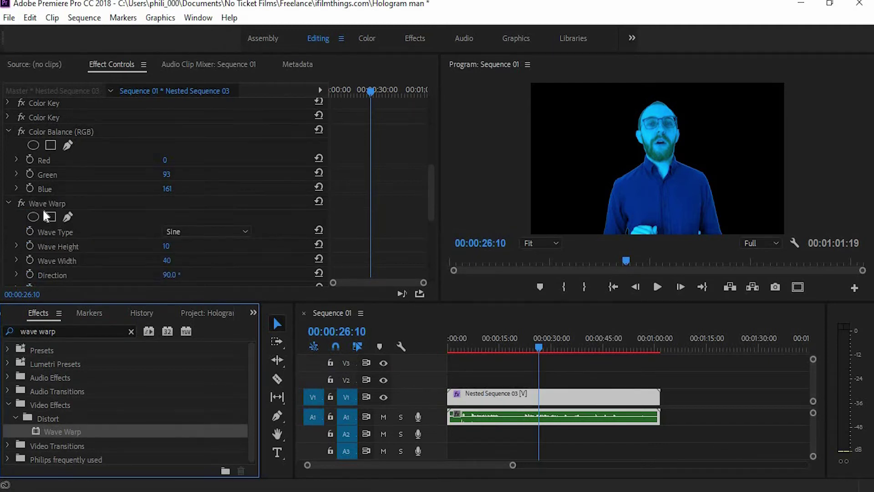
click(8, 132)
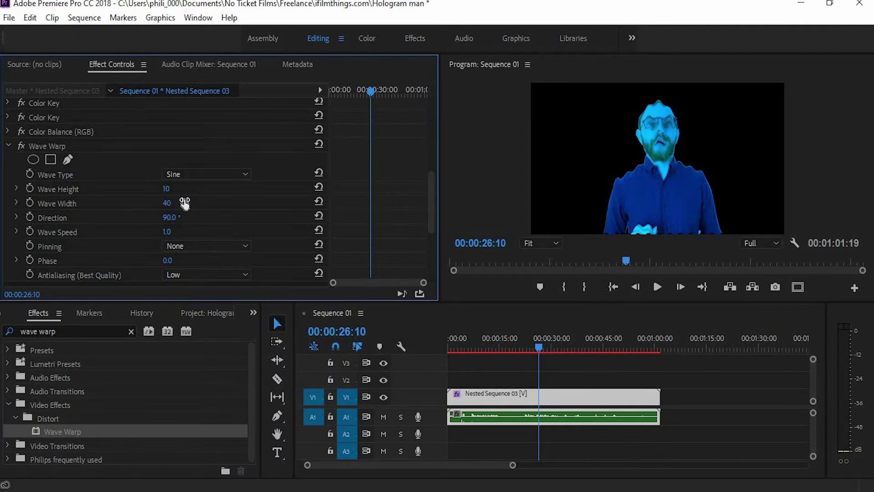
Step: Set Wave Warp to Direction 0, Square wave type, Height 3 and Width 5
click(170, 218)
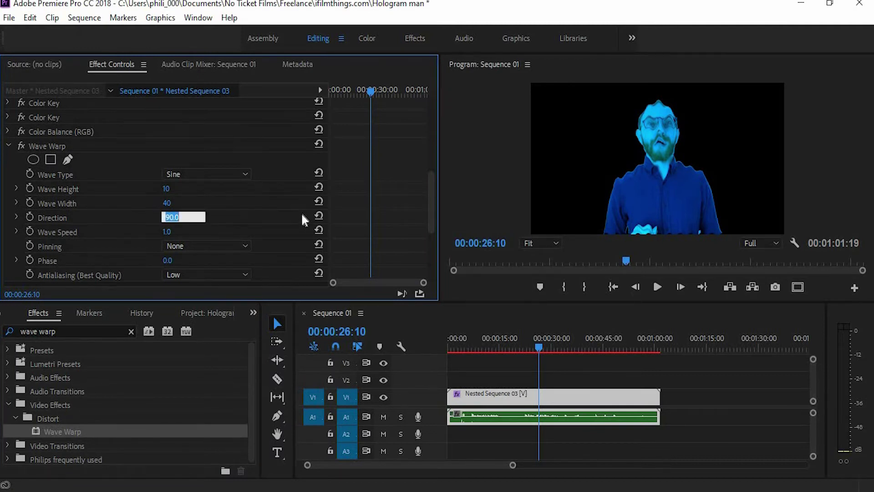
text(0)
key(Return)
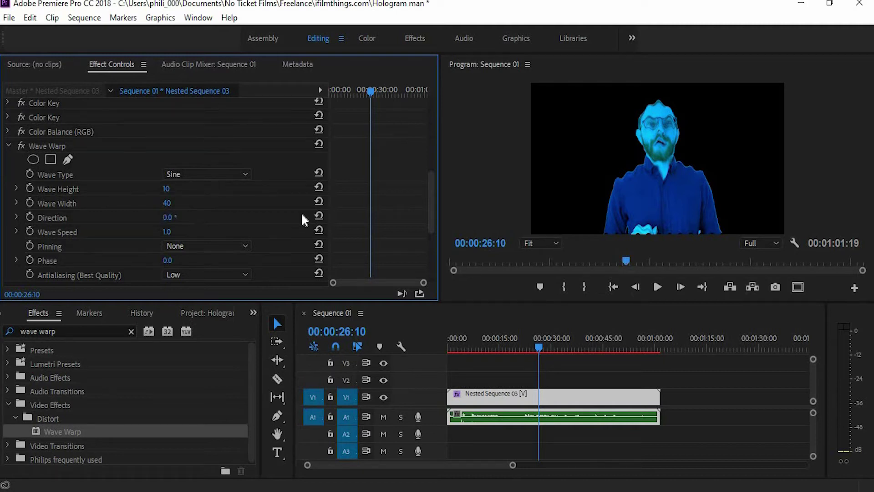
click(200, 174)
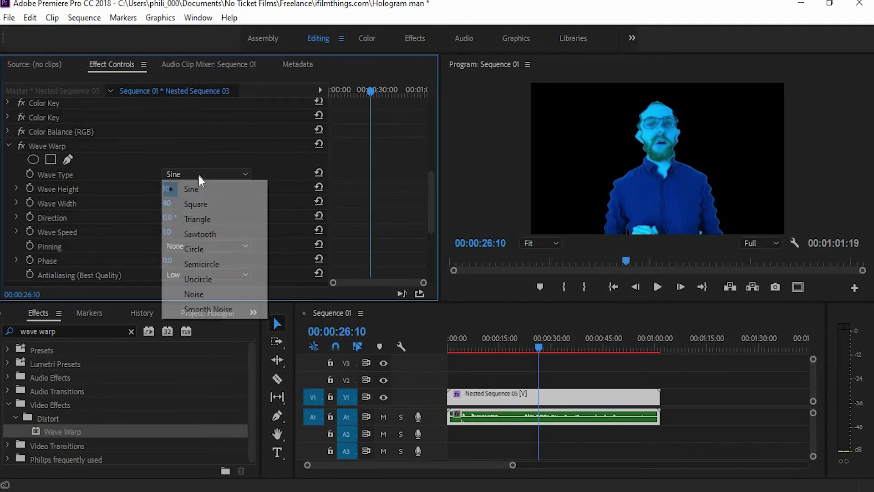
click(209, 204)
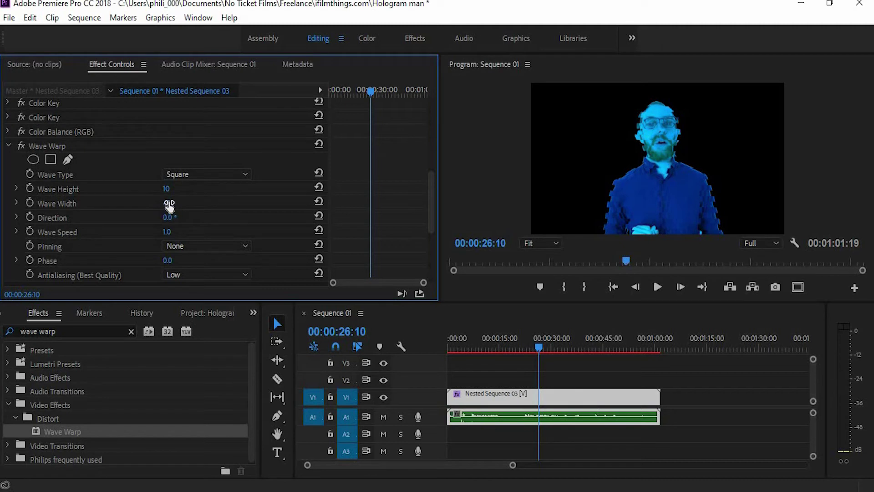
drag(167, 203, 136, 203)
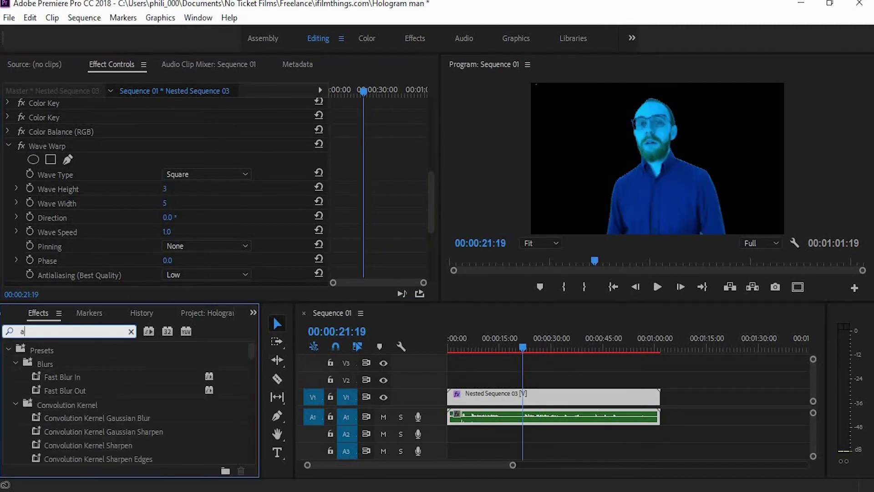
Step: Apply Alpha Glow to Nested Sequence 03, with start and end colours eyedropped from the subject
text(lph)
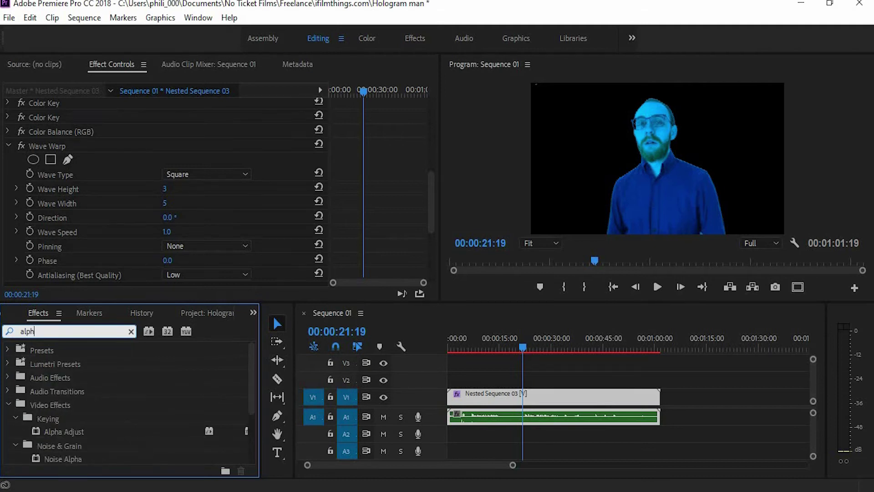
text(a glow)
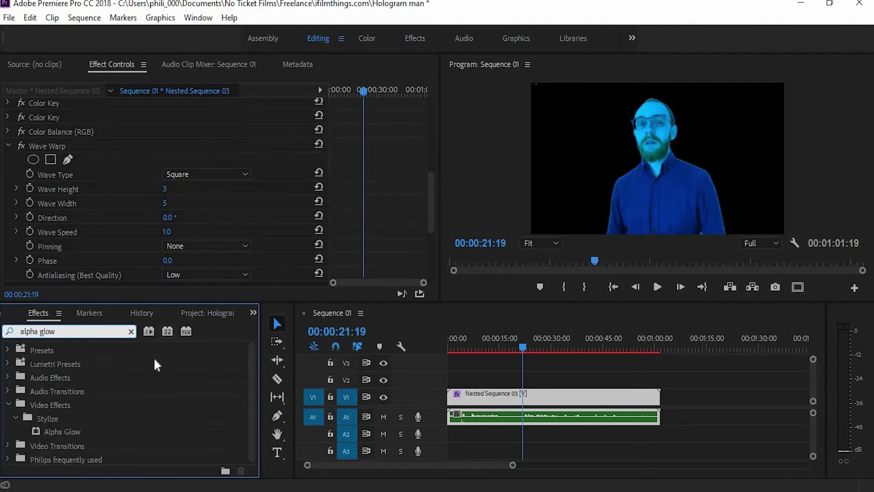
drag(62, 436, 551, 392)
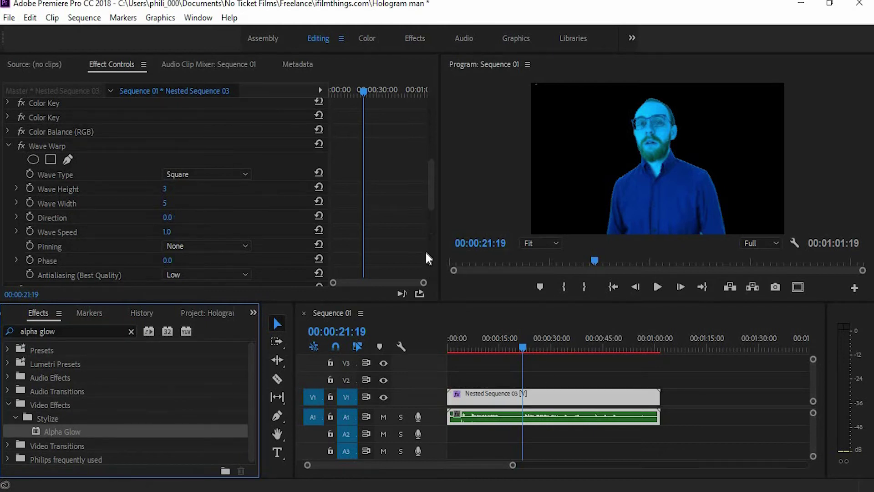
click(7, 146)
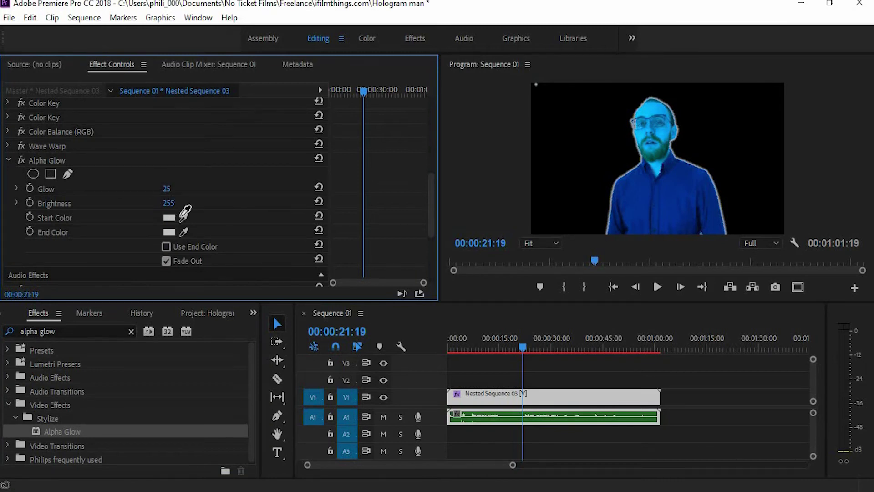
click(183, 217)
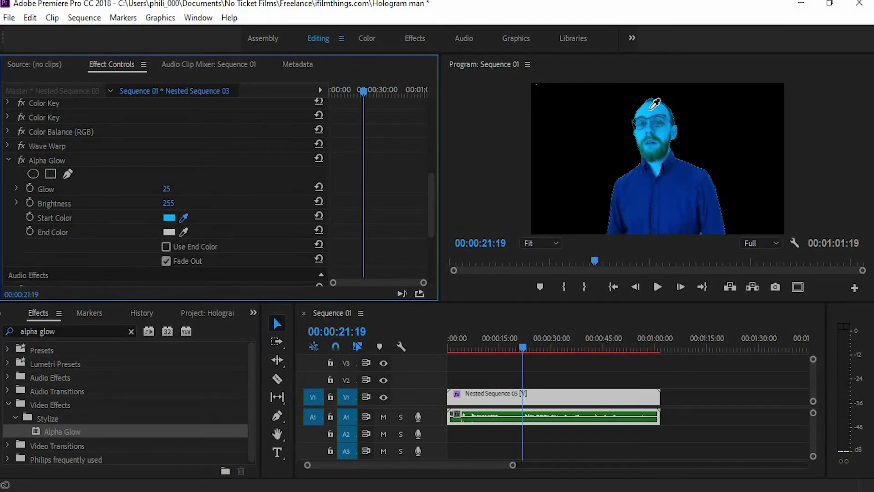
click(183, 231)
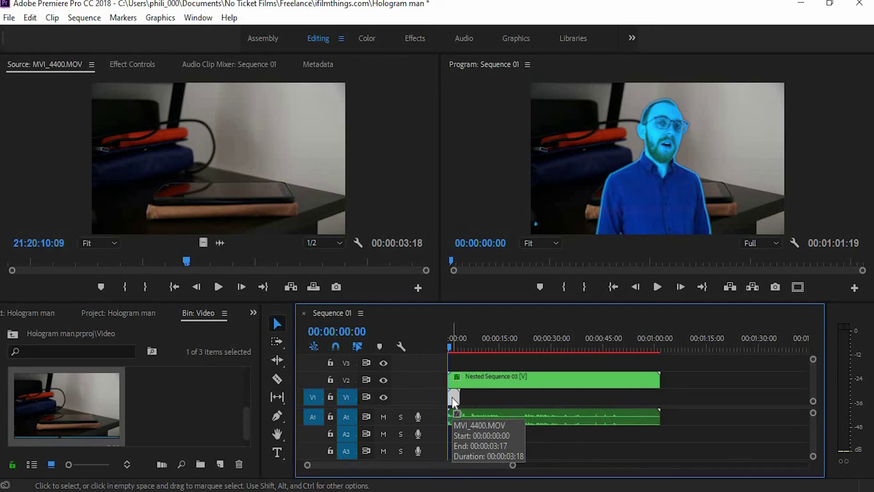
Step: Frame-hold MVI_4400.MOV on V1 and stretch it to about 41 seconds
right_click(452, 397)
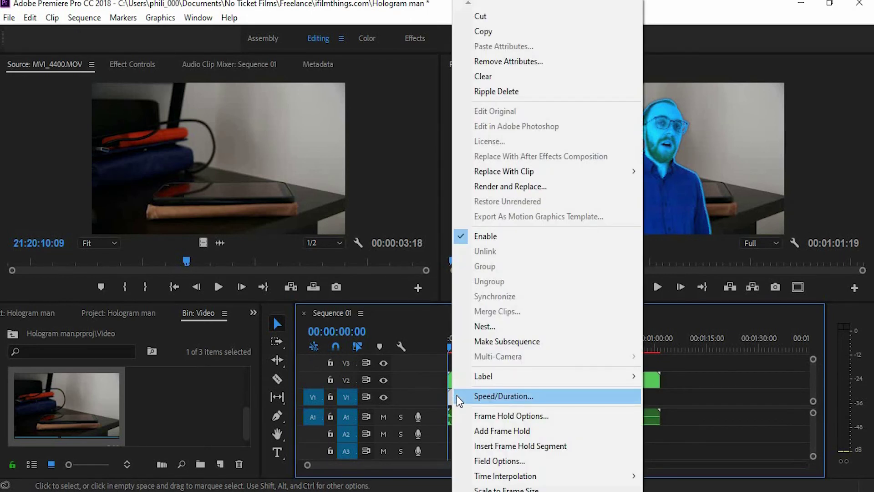
click(496, 431)
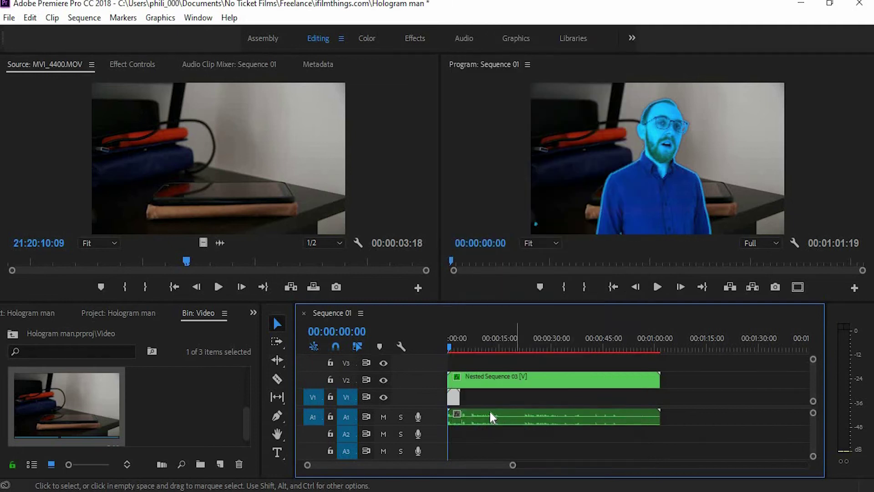
drag(466, 401, 659, 399)
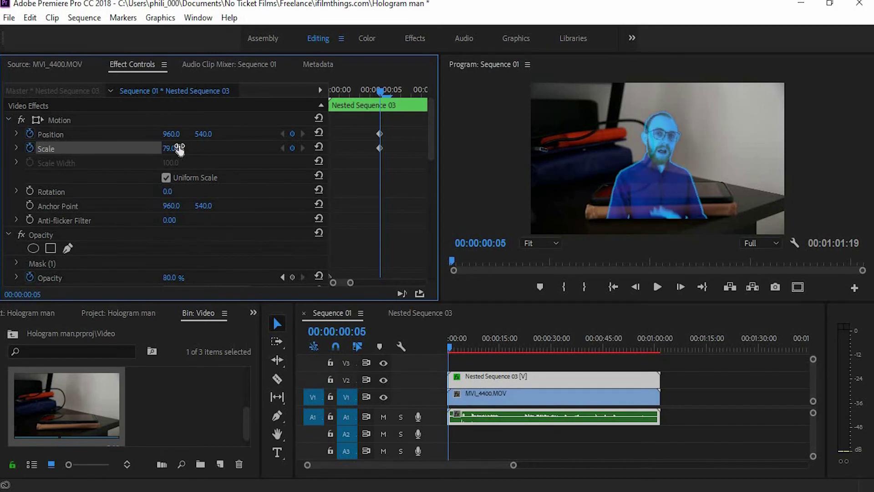
Step: Set Nested Sequence 03 to Scale 80 and Position 1008, 381
click(176, 146)
text(80)
key(Return)
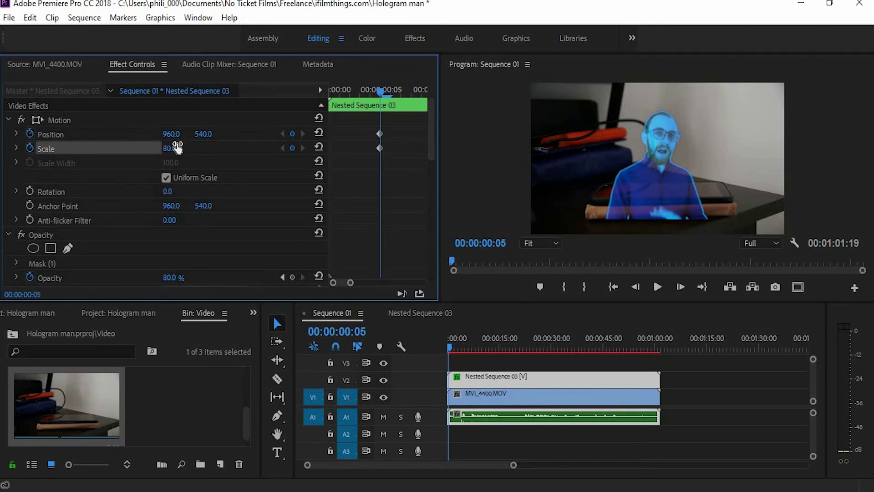
click(171, 134)
text(990)
key(Return)
drag(172, 134, 131, 134)
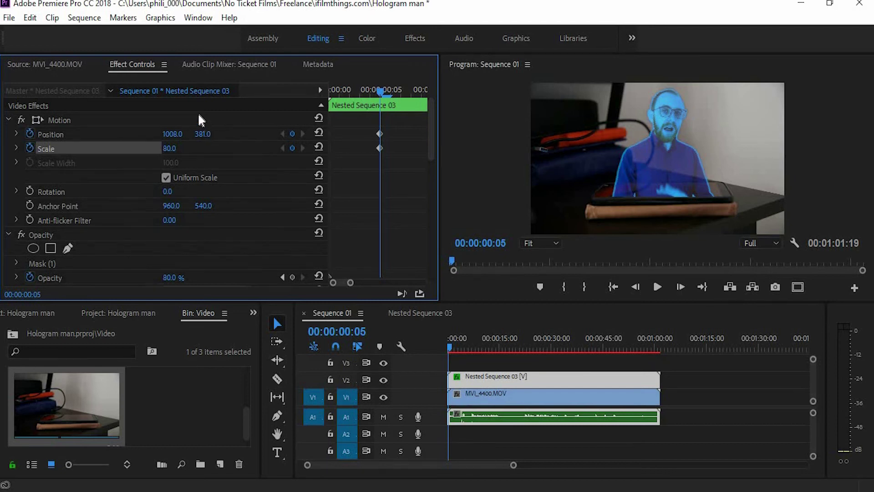
Step: Set the hologram's starting Scale to 2.0 and give the end Position and Scale keyframes Ease In
key(Home)
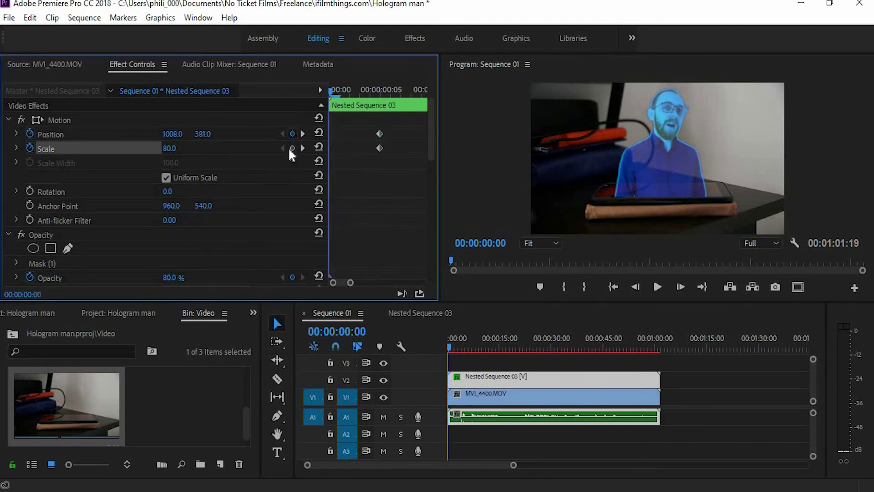
drag(175, 150, 137, 150)
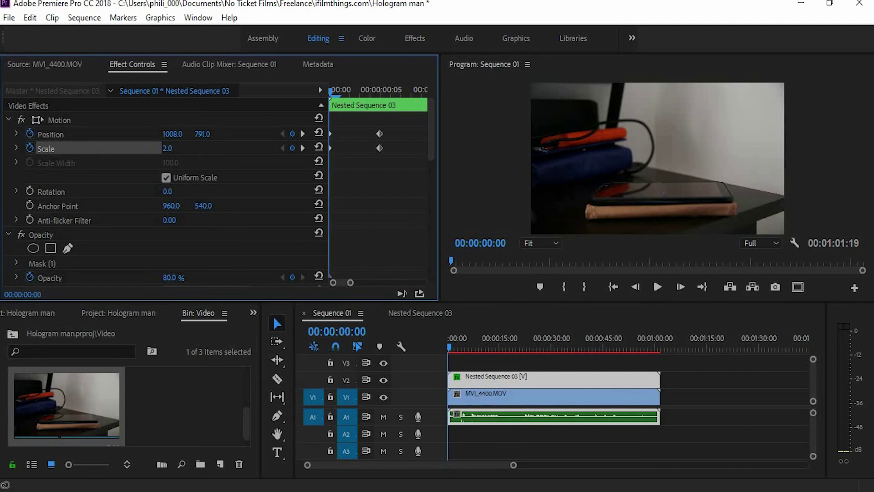
drag(402, 129, 366, 156)
right_click(380, 148)
mouse_move(440, 257)
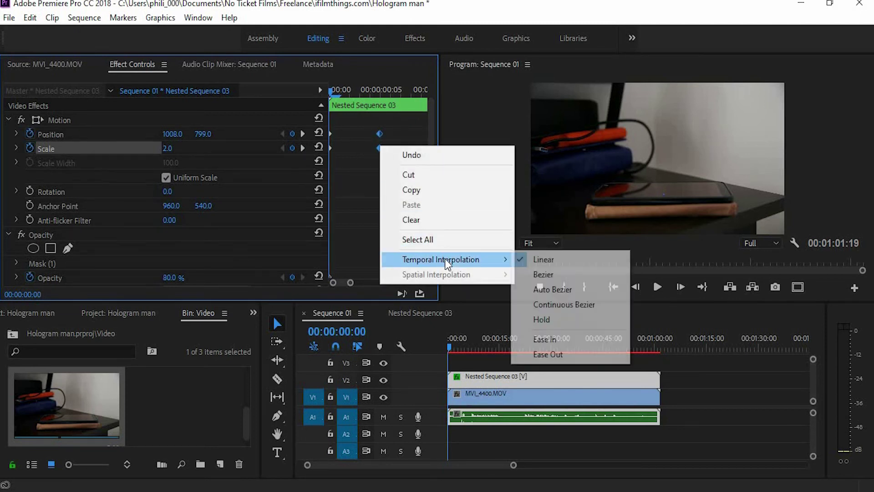
click(558, 340)
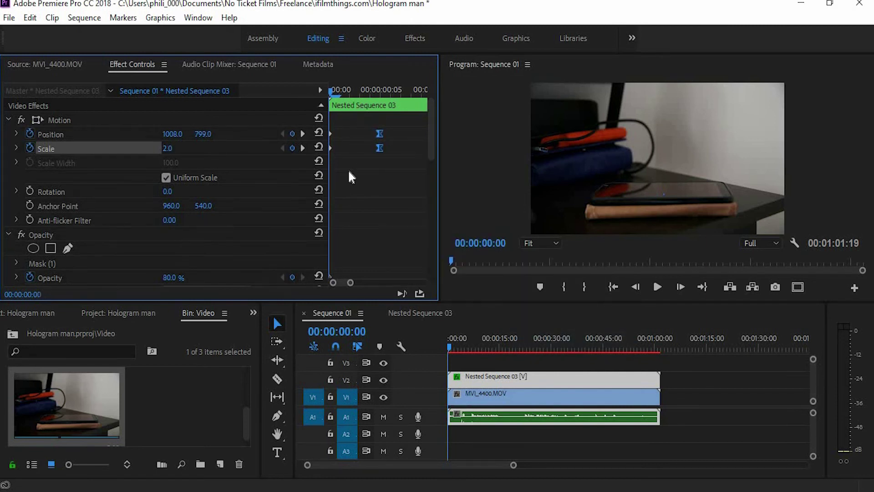
Step: Shift both end keyframes slightly earlier, previewing the growth animation before and after
key(space)
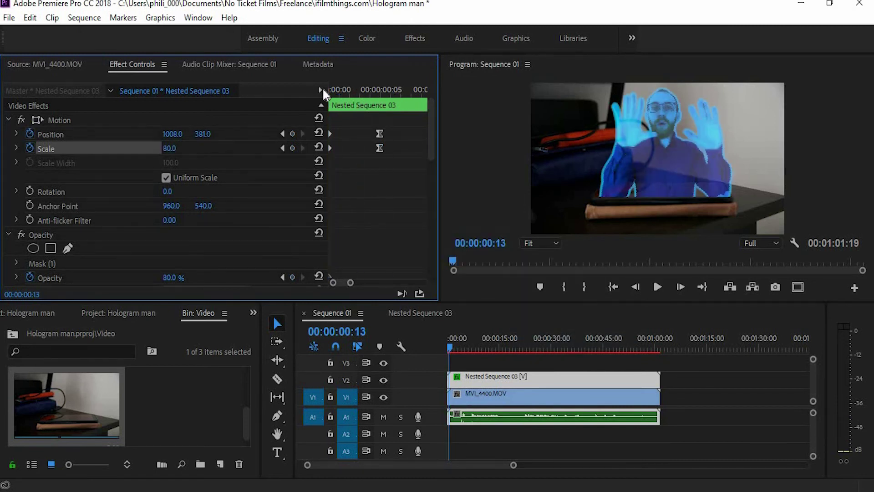
key(Home)
key(space)
key(space)
key(Home)
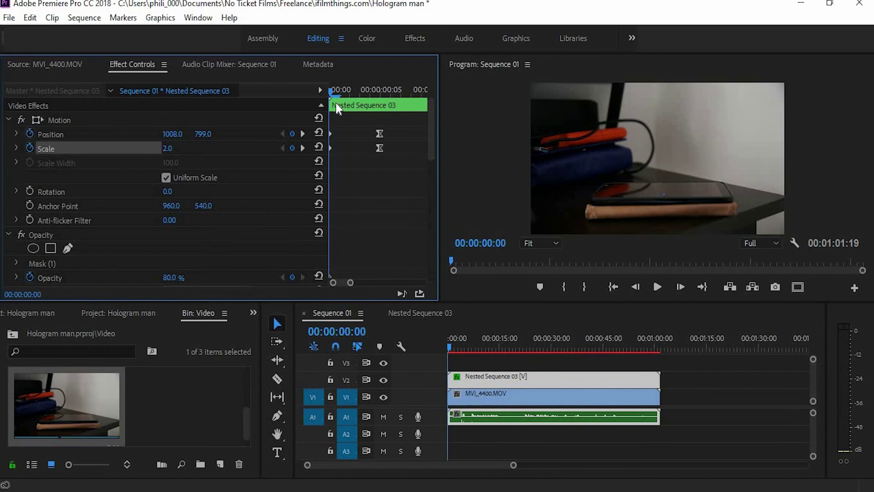
drag(401, 125, 355, 151)
key(space)
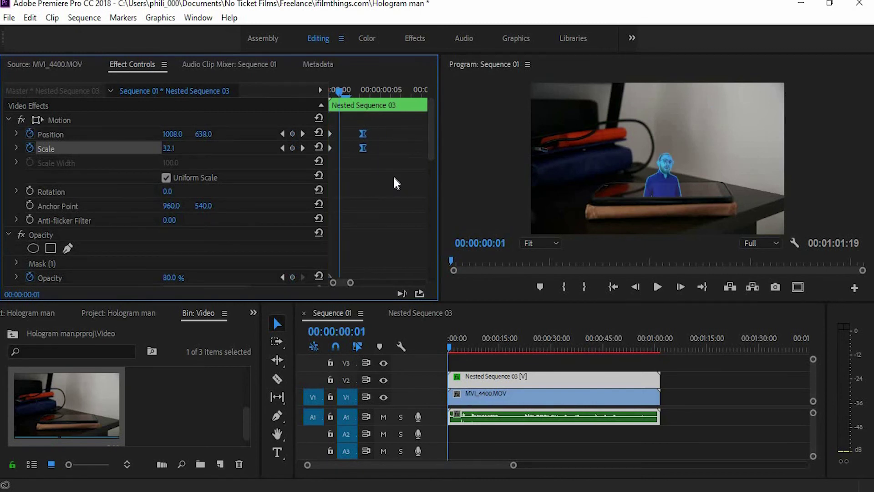
key(space)
key(Home)
click(18, 339)
Step: Place Whoosh Pack #1.mp3 from the Music bin on A2 at 0 and play it back
click(18, 338)
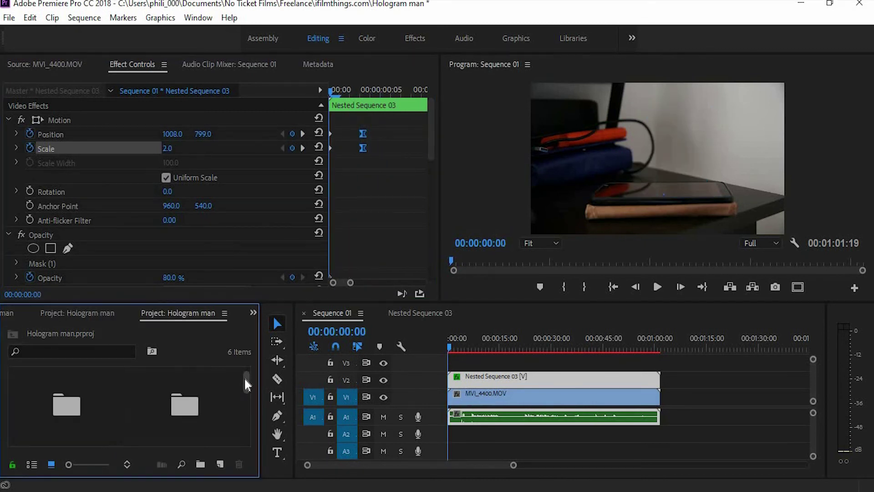
scroll(250, 400, down, 1)
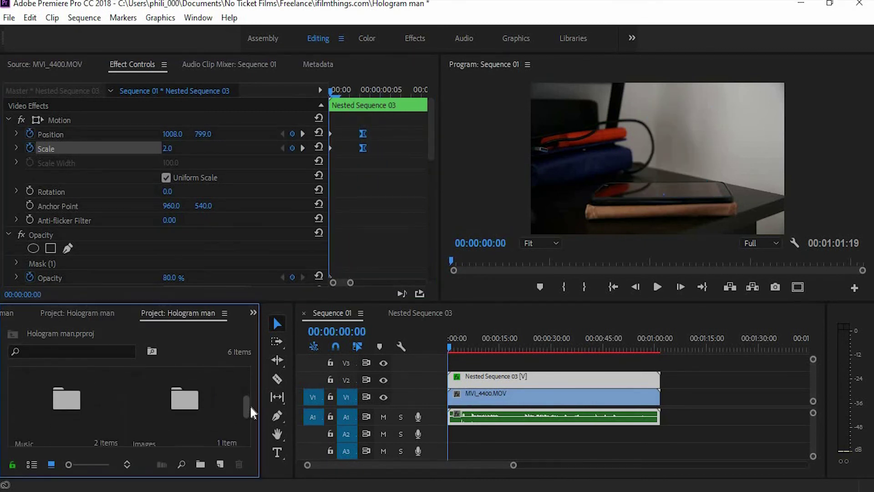
double_click(67, 399)
scroll(137, 396, down, 1)
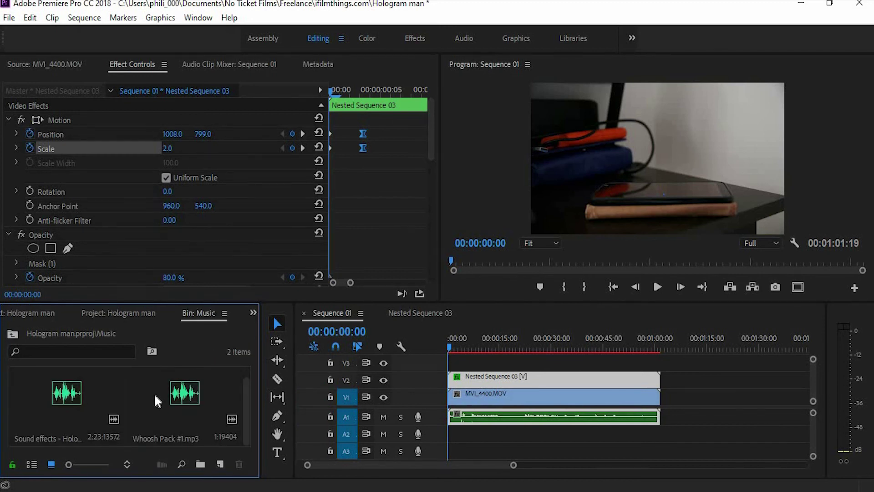
double_click(154, 394)
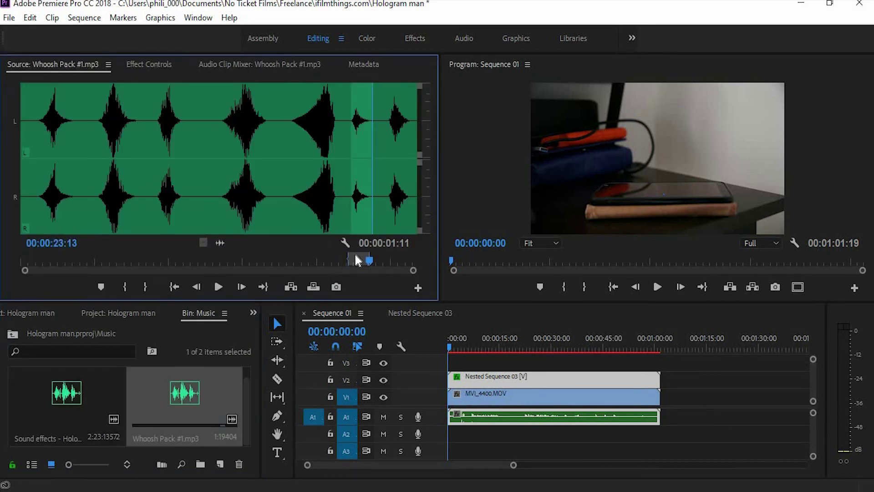
drag(485, 403, 432, 465)
key(space)
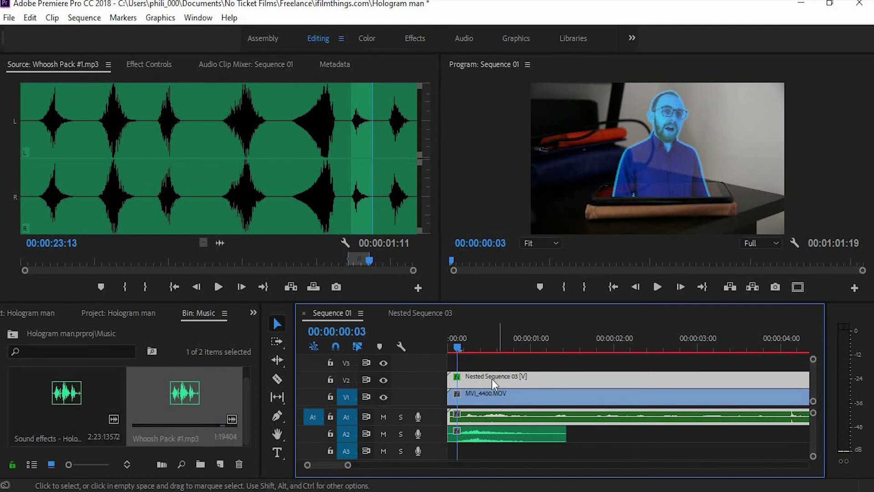
Step: Shift Nested Sequence 03 later, trim its start, then move it and its audio five frames earlier
drag(483, 382, 501, 385)
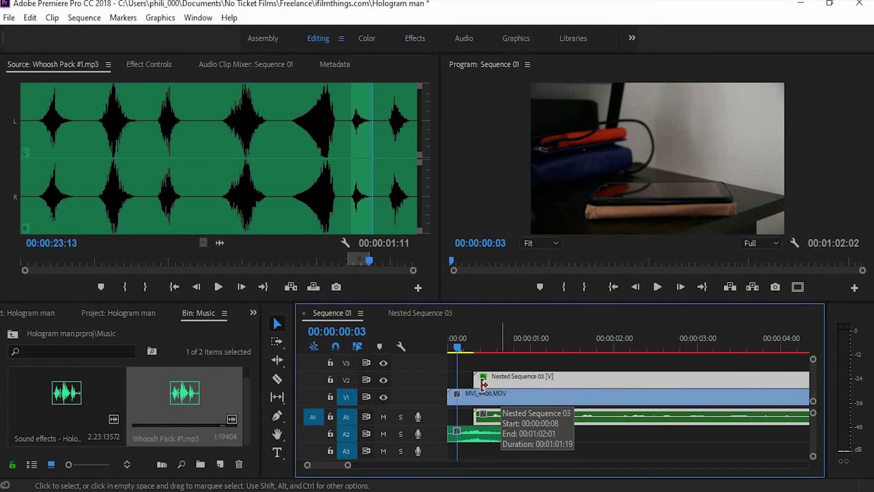
drag(475, 381, 443, 381)
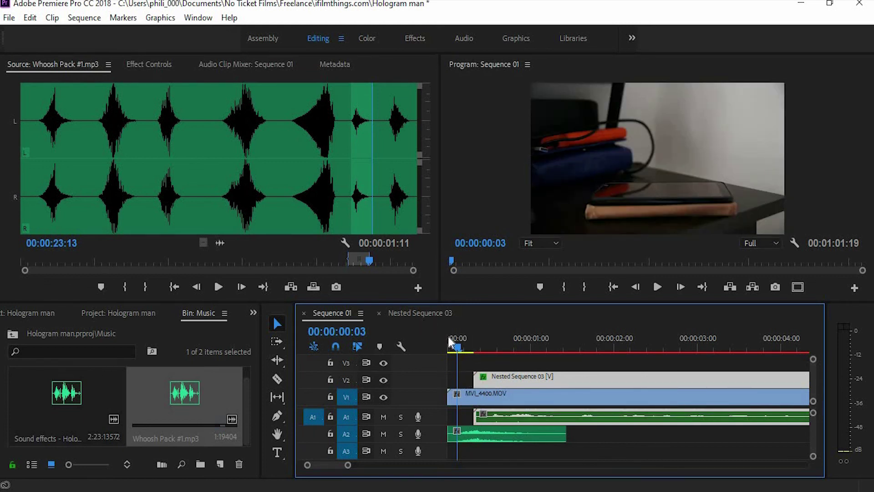
mouse_move(489, 354)
mouse_down()
mouse_move(497, 353)
mouse_move(487, 353)
mouse_up()
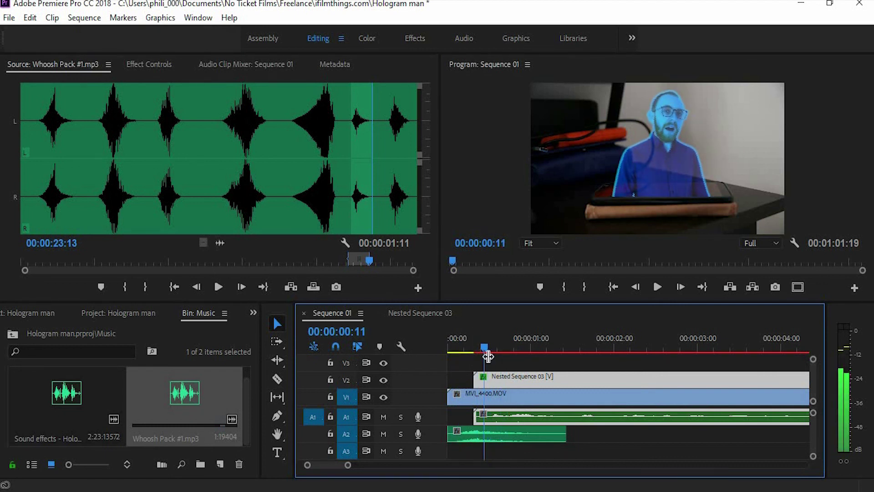
drag(507, 381, 492, 378)
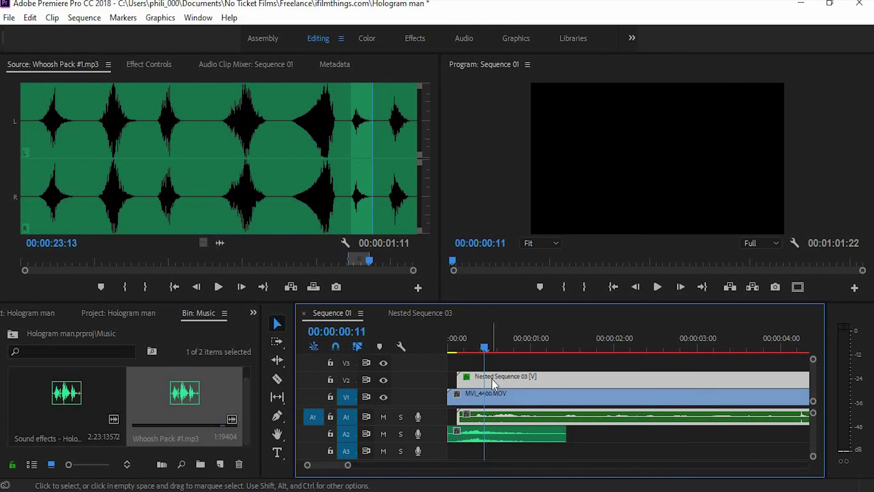
drag(469, 343, 440, 345)
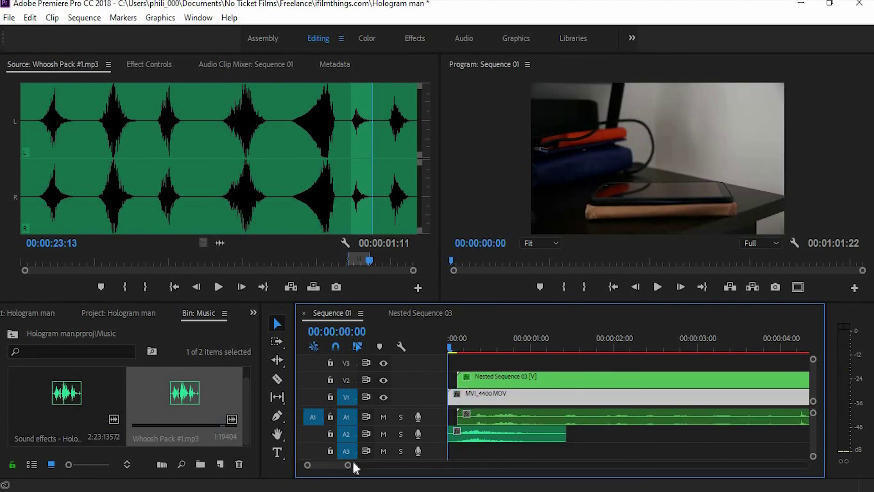
Step: Set the Whoosh Pack #1.mp3 clip's Volume Level to -10.0 dB and play the sequence to hear it
click(482, 435)
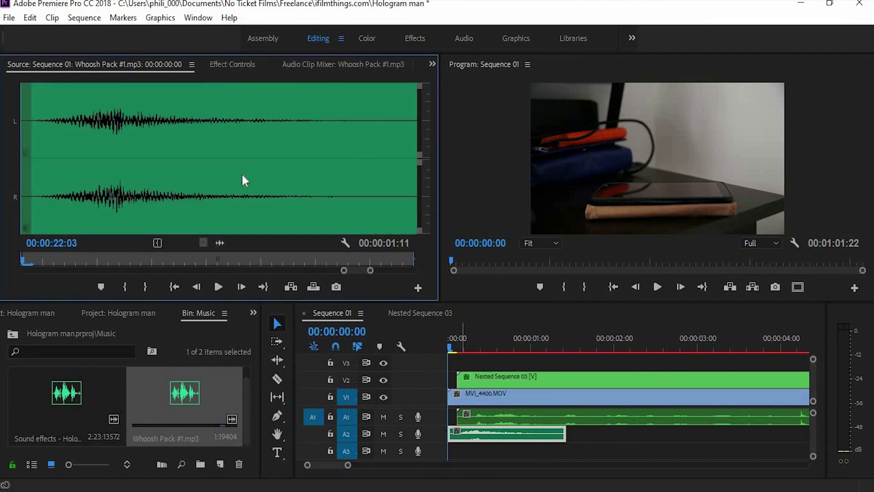
click(239, 63)
click(181, 146)
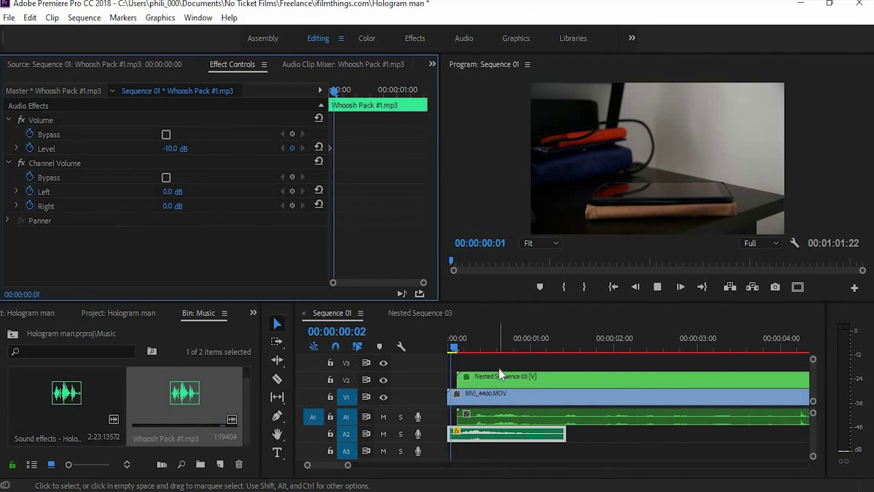
click(485, 357)
key(space)
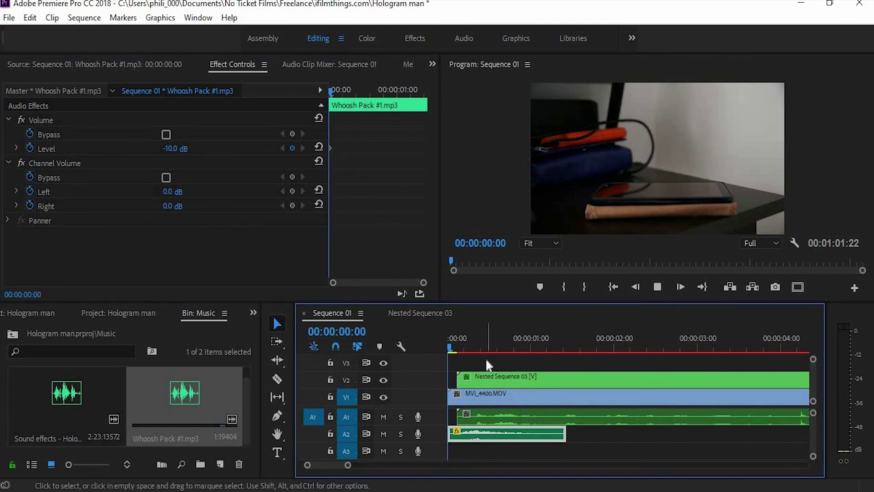